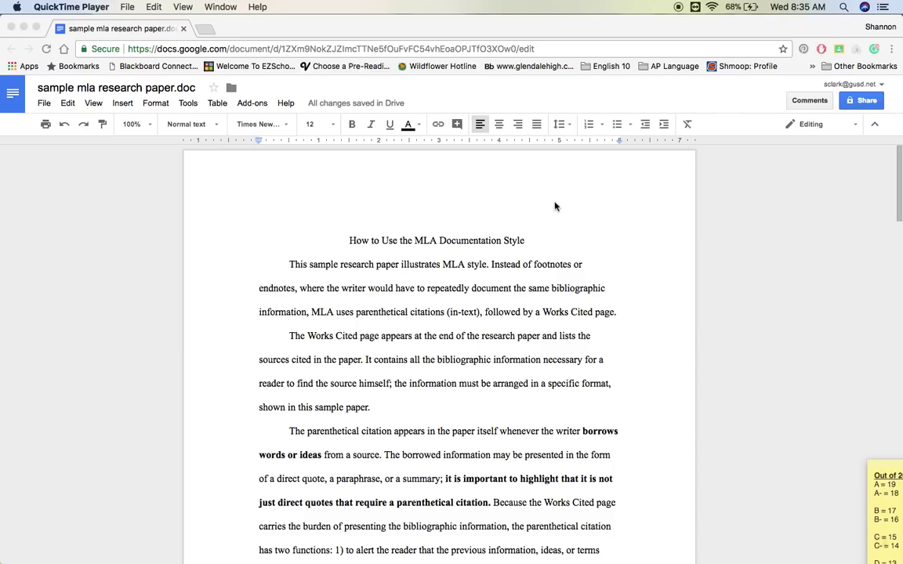
- Set the line spacing of the first body paragraph to Double
{"action": "left_click", "coordinate": [566, 128]}
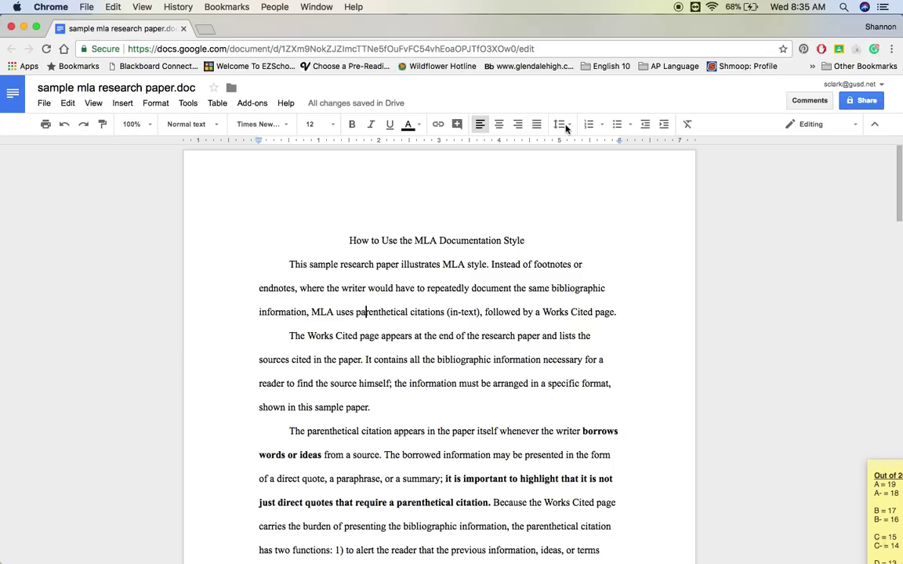
{"action": "left_click", "coordinate": [569, 127]}
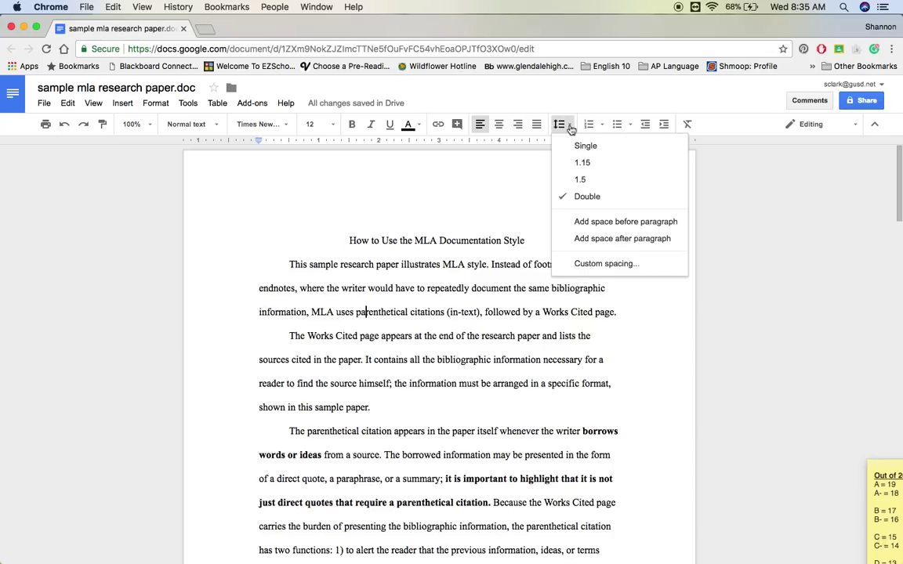
{"action": "left_click", "coordinate": [585, 198]}
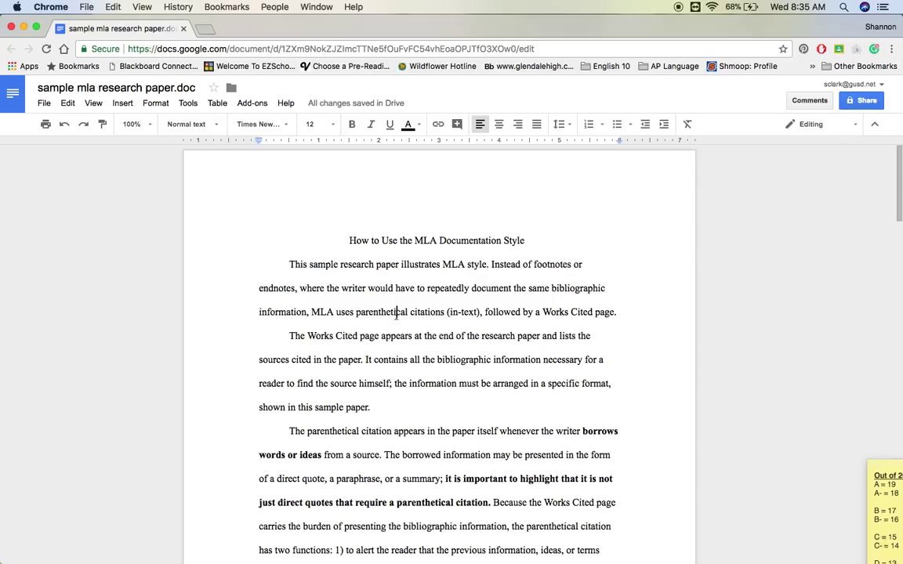
- Apply Double line spacing to the entire document
{"action": "key", "text": "super+a"}
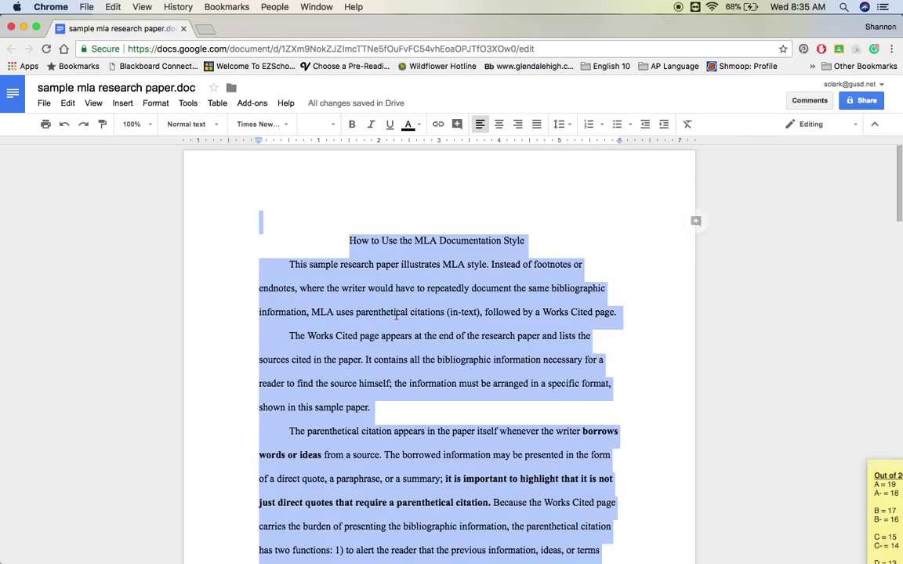
{"action": "left_click", "coordinate": [148, 108]}
{"action": "mouse_move", "coordinate": [176, 284]}
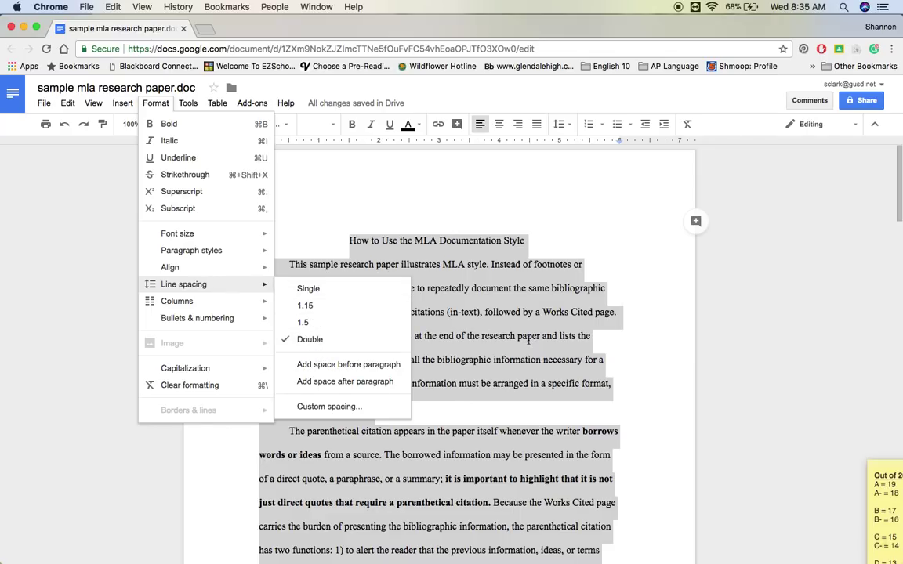
{"action": "left_click", "coordinate": [317, 343]}
{"action": "left_click", "coordinate": [532, 339]}
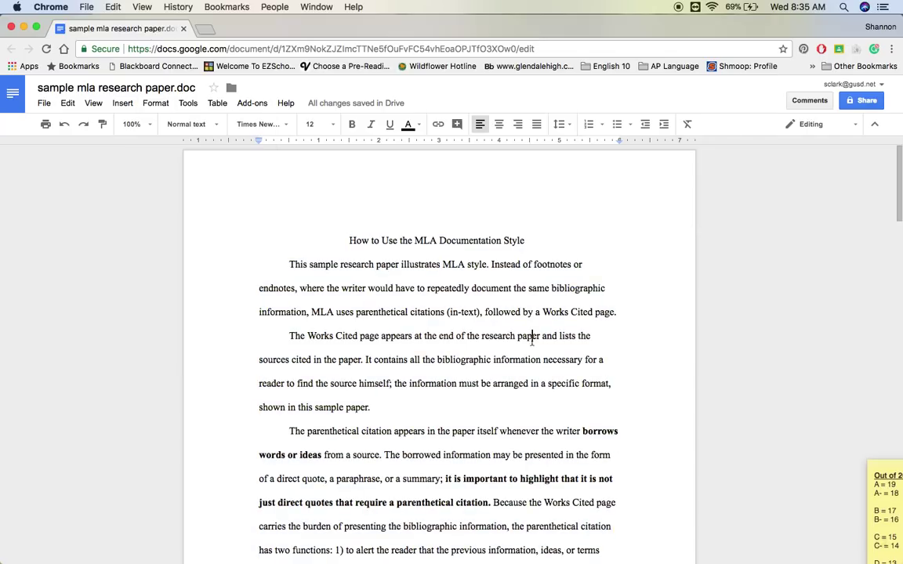
- Add the heading lines "Your Name" and "Teacher's Name" above the paper's title
{"action": "left_click", "coordinate": [277, 220]}
{"action": "type", "text": "Your Name"}
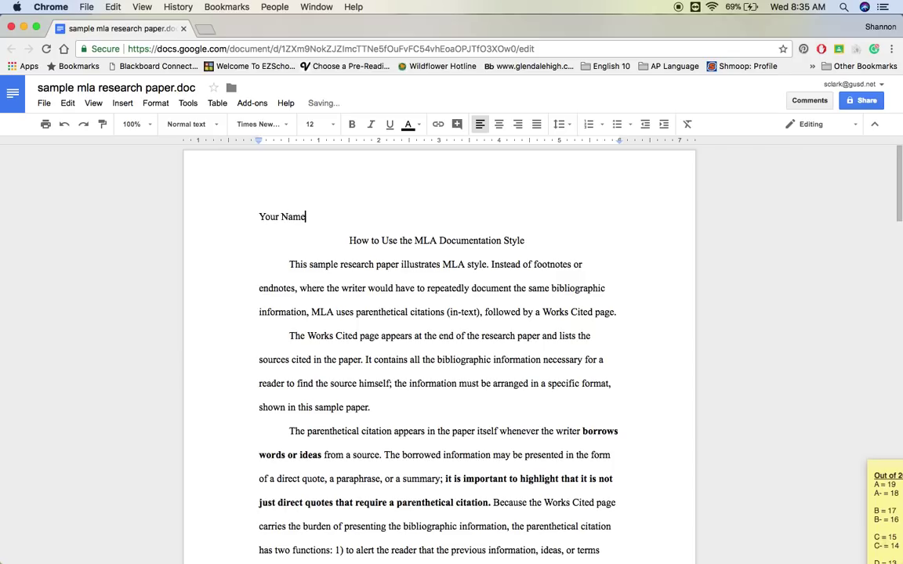
{"action": "key", "text": "Return"}
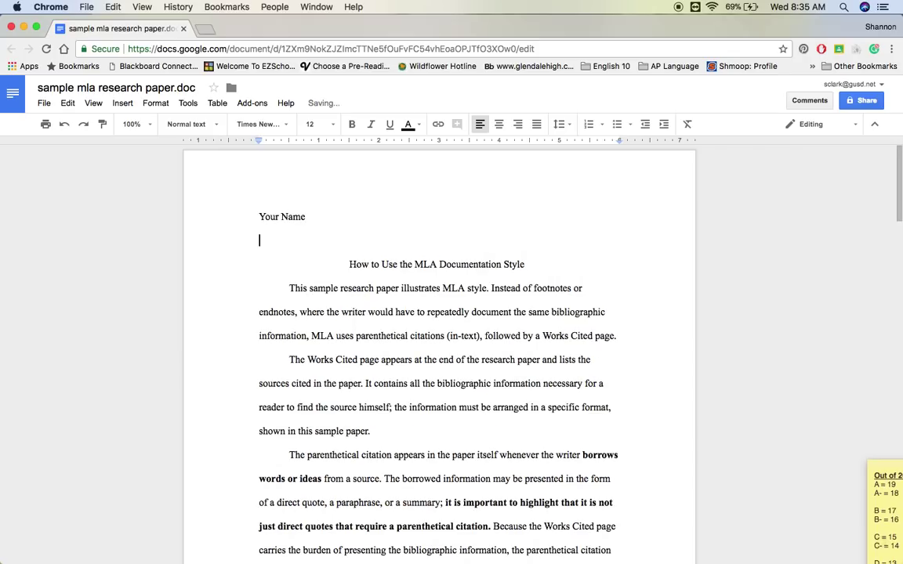
{"action": "type", "text": "Teacher's Name"}
{"action": "key", "text": "Return"}
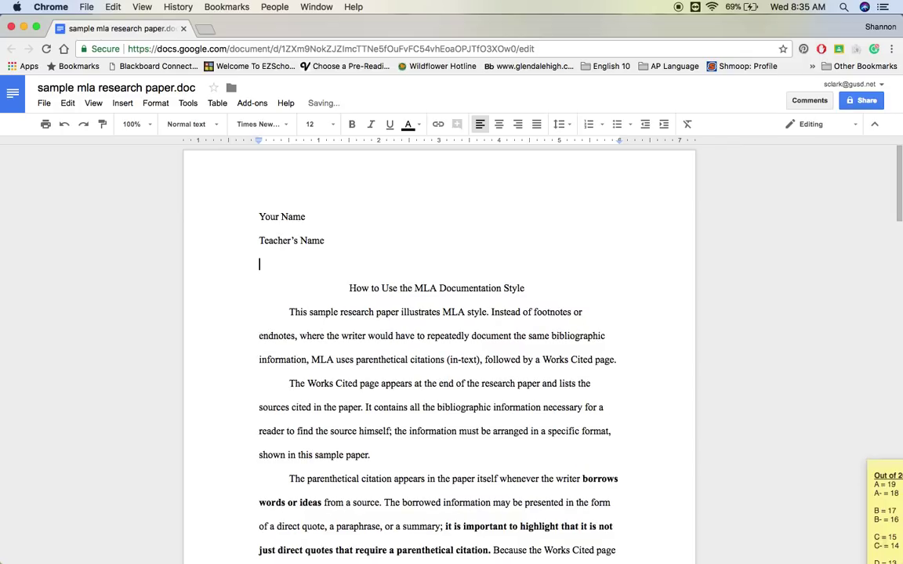
- Add the heading lines "English 10, Period #" and "Due Date" below the teacher's name, correcting the spelling of "English"
{"action": "type", "text": "Egnlish 10, Period"}
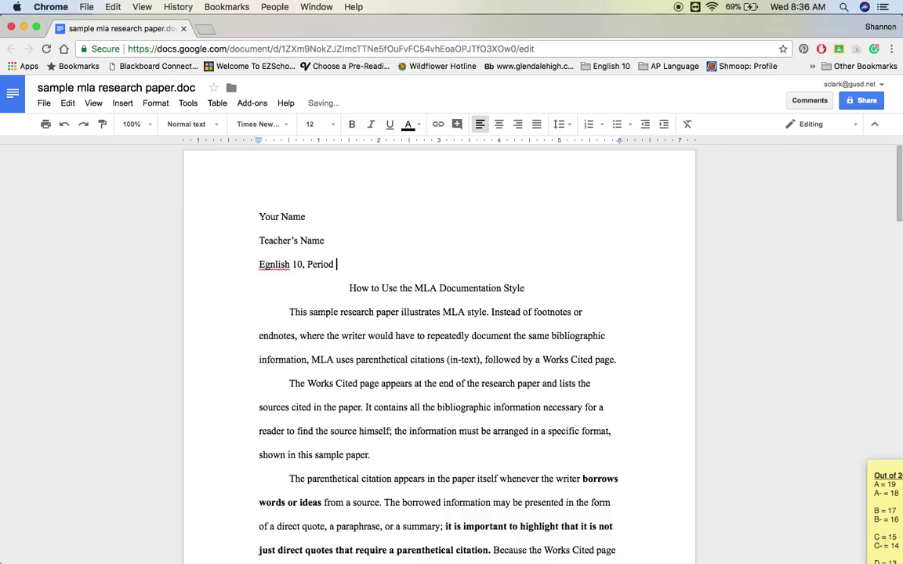
{"action": "type", "text": " #"}
{"action": "right_click", "coordinate": [271, 264]}
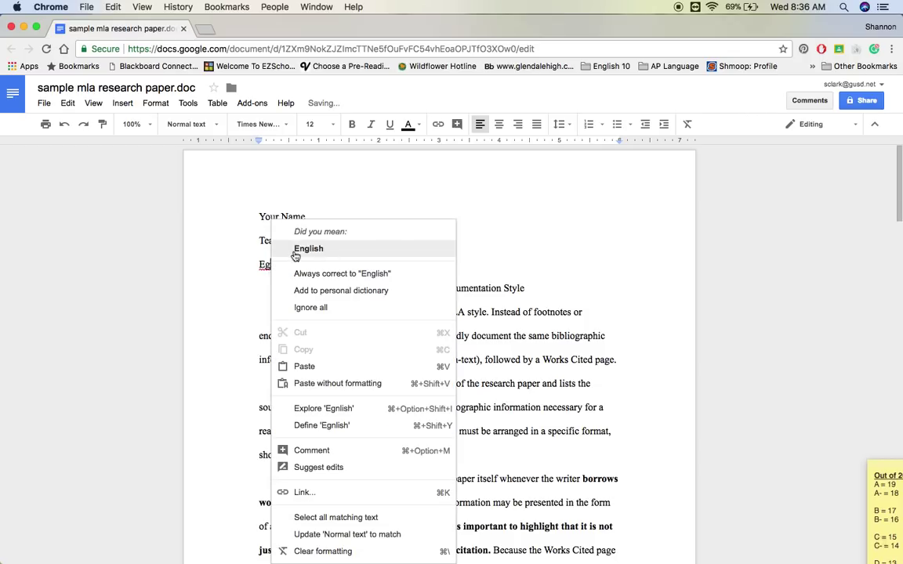
{"action": "left_click", "coordinate": [300, 250]}
{"action": "left_click", "coordinate": [351, 264]}
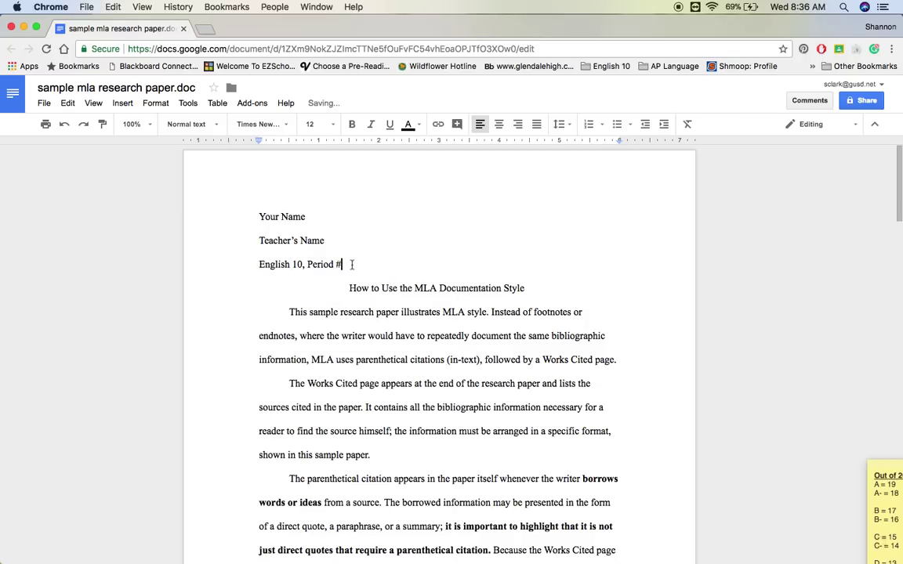
{"action": "key", "text": "Return"}
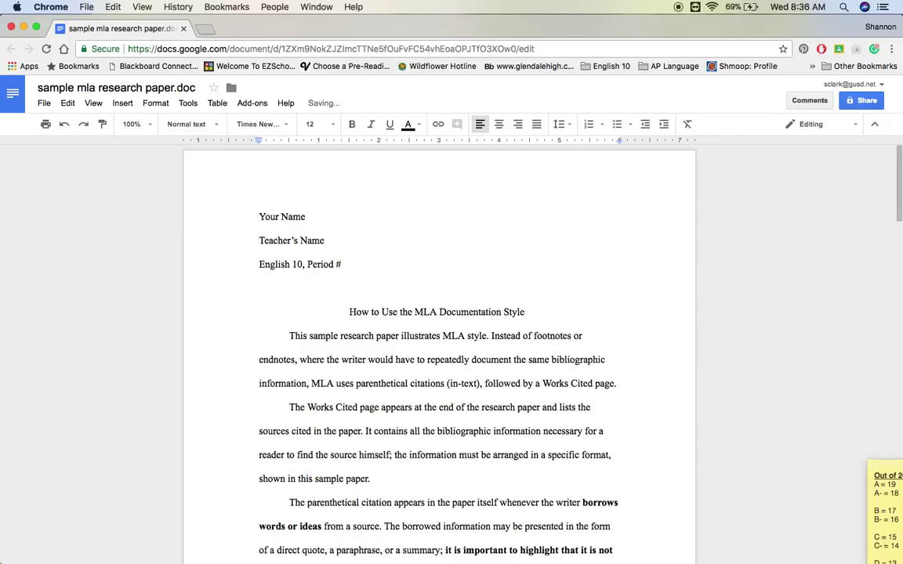
{"action": "type", "text": "Due Date"}
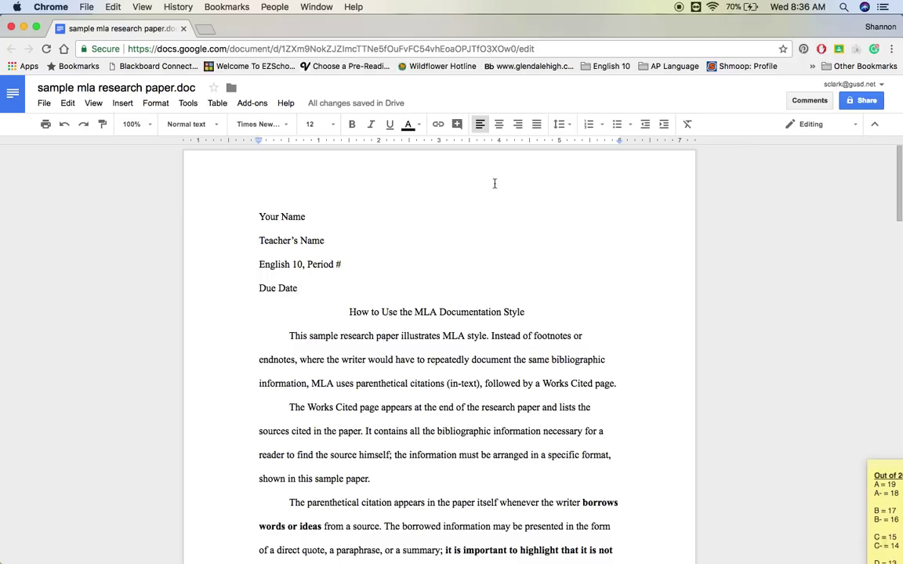
- Enter the placeholder "Lastname" followed by a space in the right-aligned page header
{"action": "double_click", "coordinate": [448, 177]}
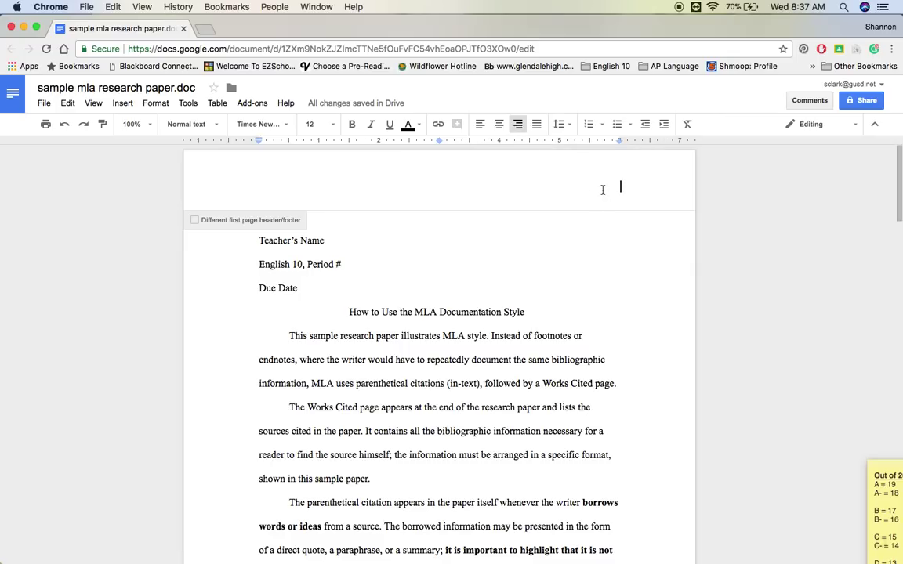
{"action": "type", "text": "Last"}
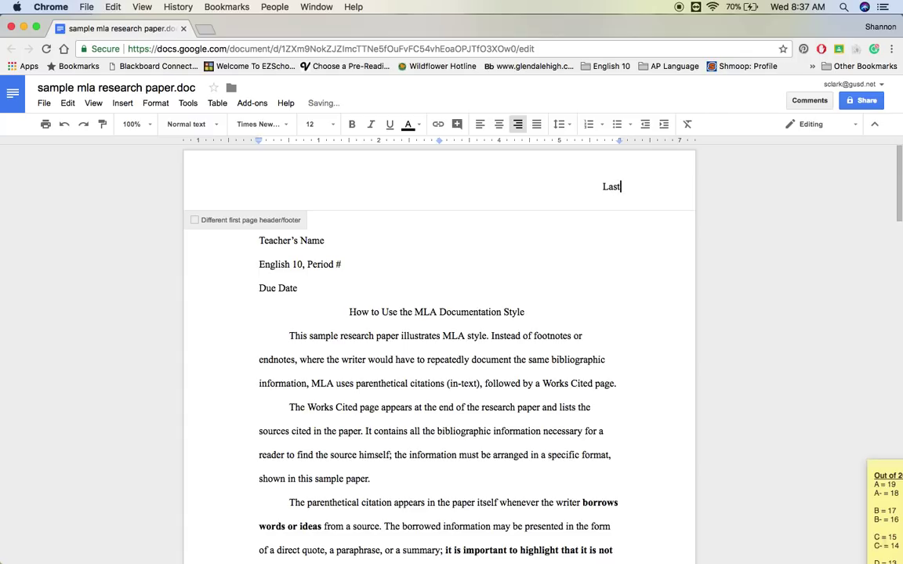
{"action": "type", "text": "name"}
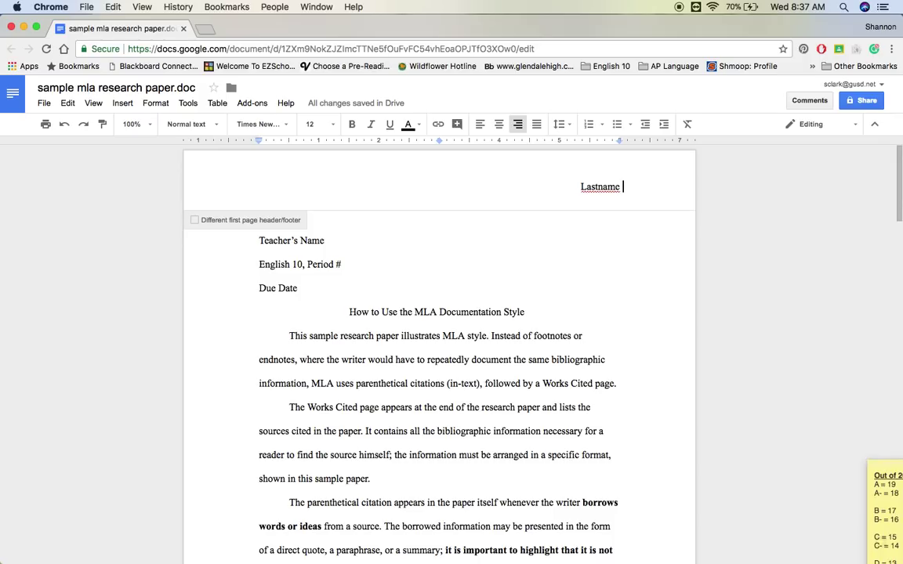
{"action": "type", "text": "1"}
{"action": "key", "text": "BackSpace"}
- Insert automatic page numbering after "Lastname" in the header, starting from the first page, and return to the body text
{"action": "left_click", "coordinate": [123, 106]}
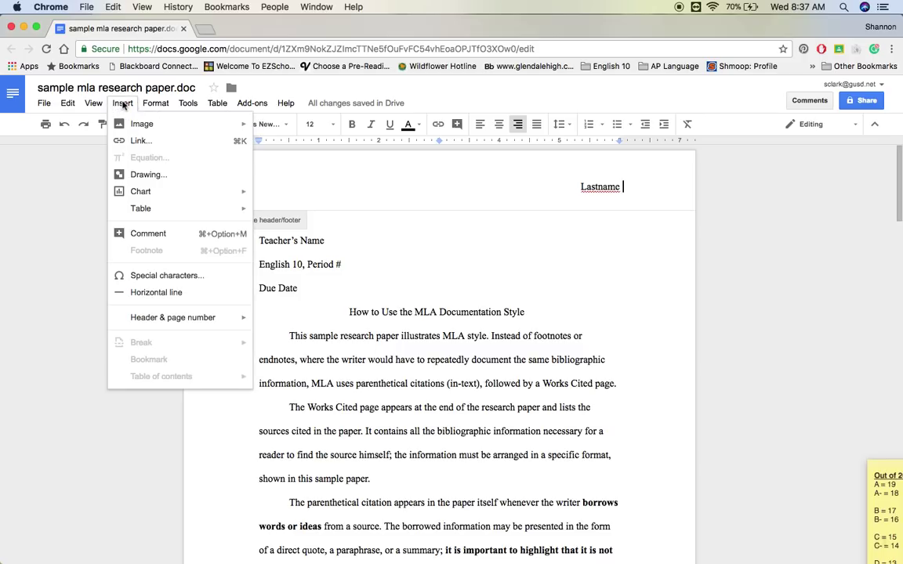
{"action": "mouse_move", "coordinate": [178, 317]}
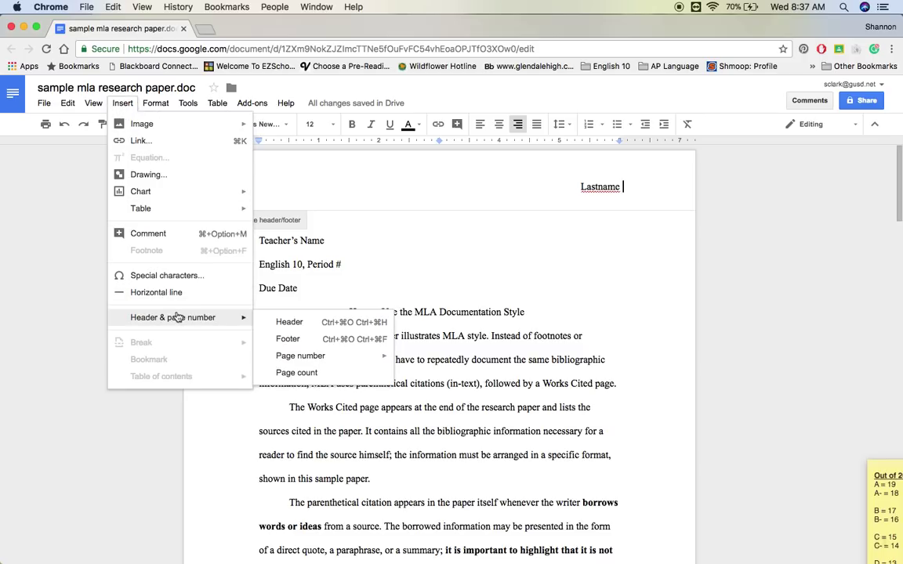
{"action": "mouse_move", "coordinate": [300, 355]}
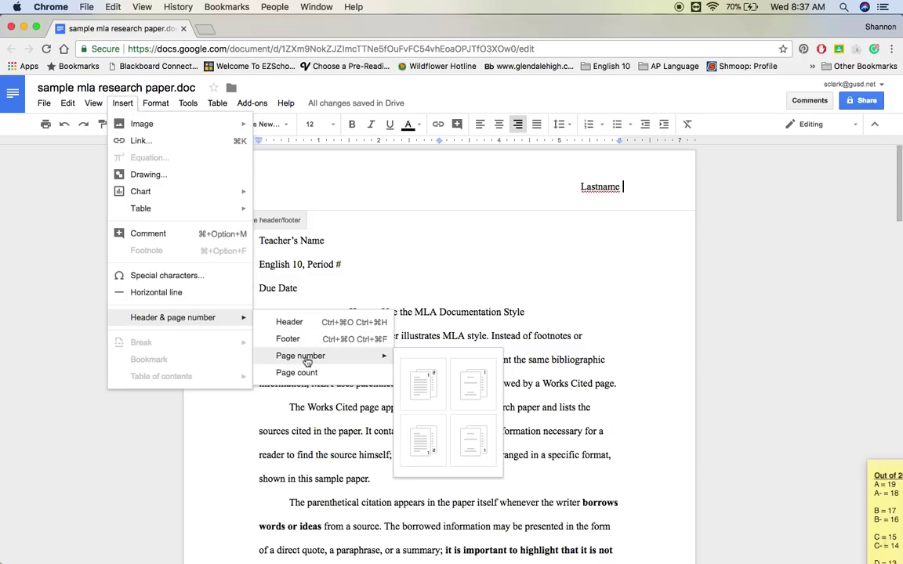
{"action": "left_click", "coordinate": [422, 380]}
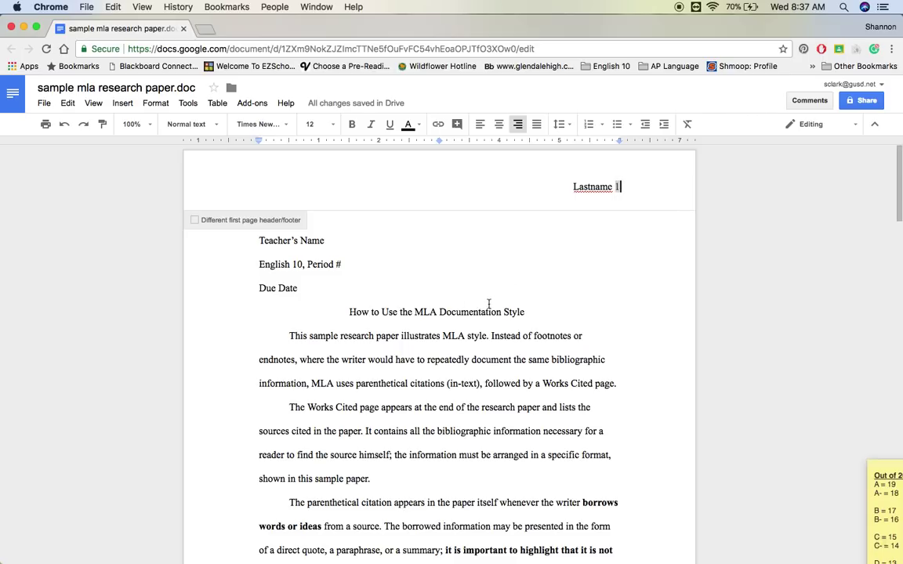
{"action": "key", "text": "Escape"}
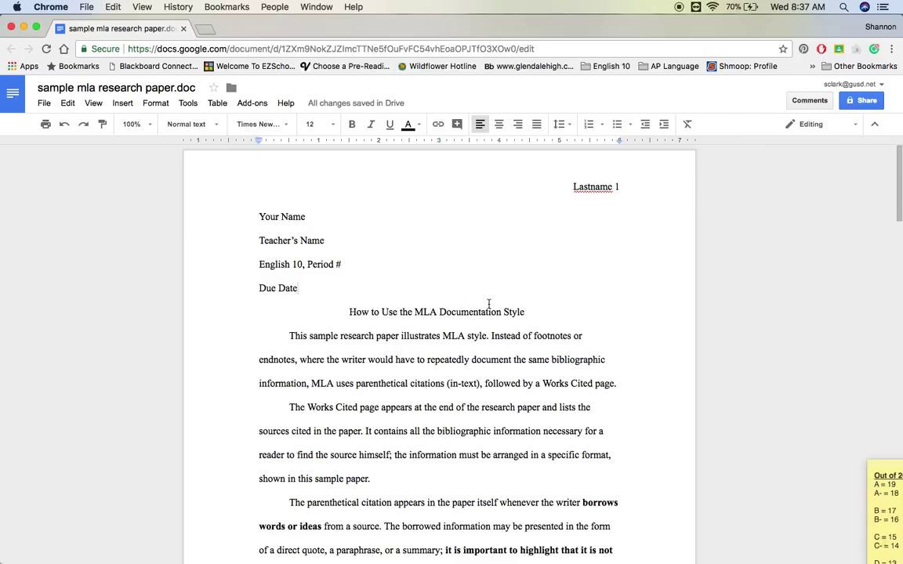
- Try to center the title "How to Use the MLA Documentation Style" with center alignment
{"action": "triple_click", "coordinate": [427, 312]}
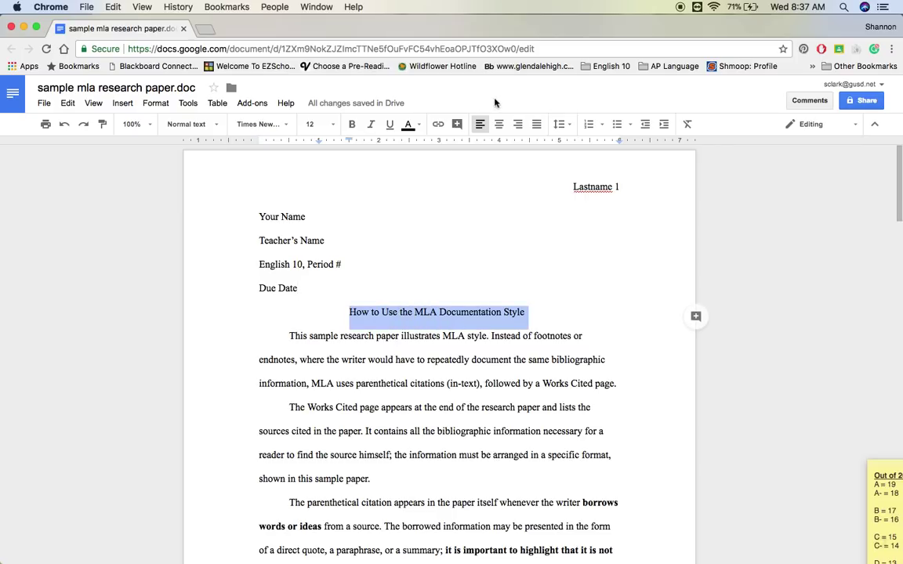
{"action": "left_click", "coordinate": [498, 125]}
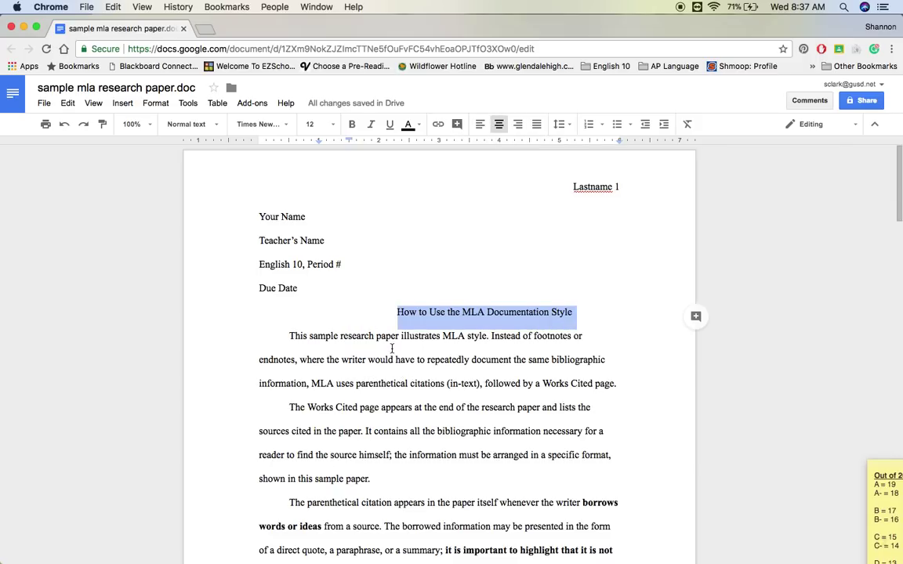
{"action": "left_click", "coordinate": [393, 359]}
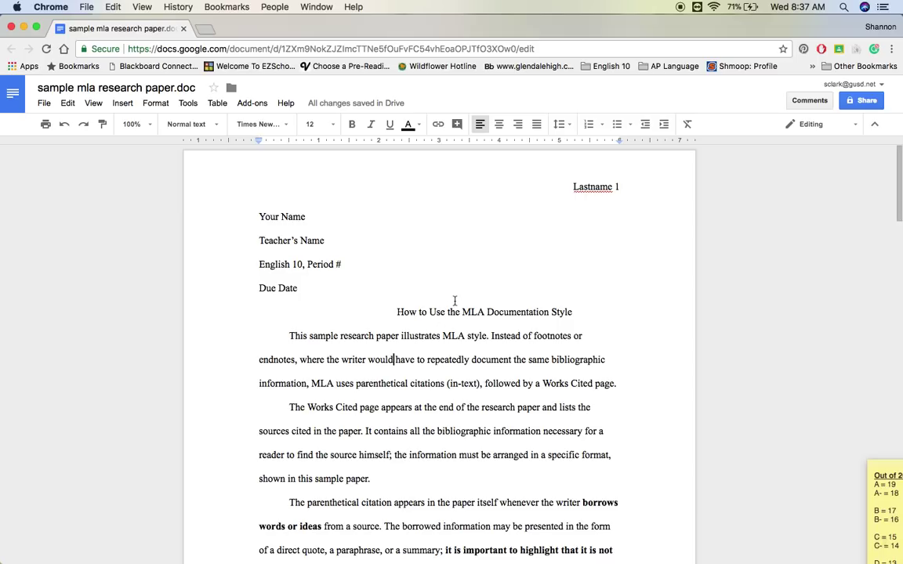
{"action": "left_click", "coordinate": [396, 312]}
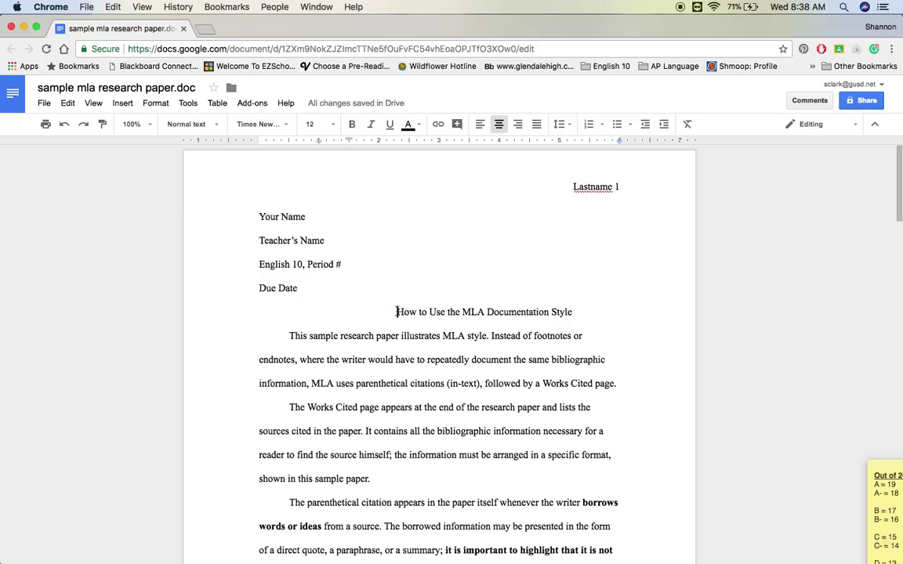
{"action": "key", "text": "BackSpace"}
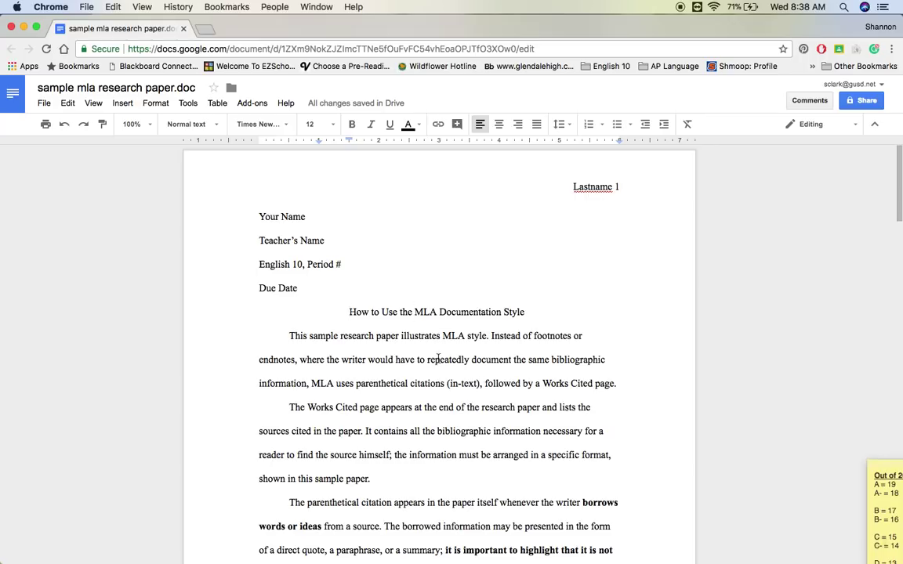
- Add blank lines after the final paragraph on page 3 until the cursor moves onto a new page
{"action": "scroll", "coordinate": [438, 359], "scroll_direction": "down", "scroll_amount": 15}
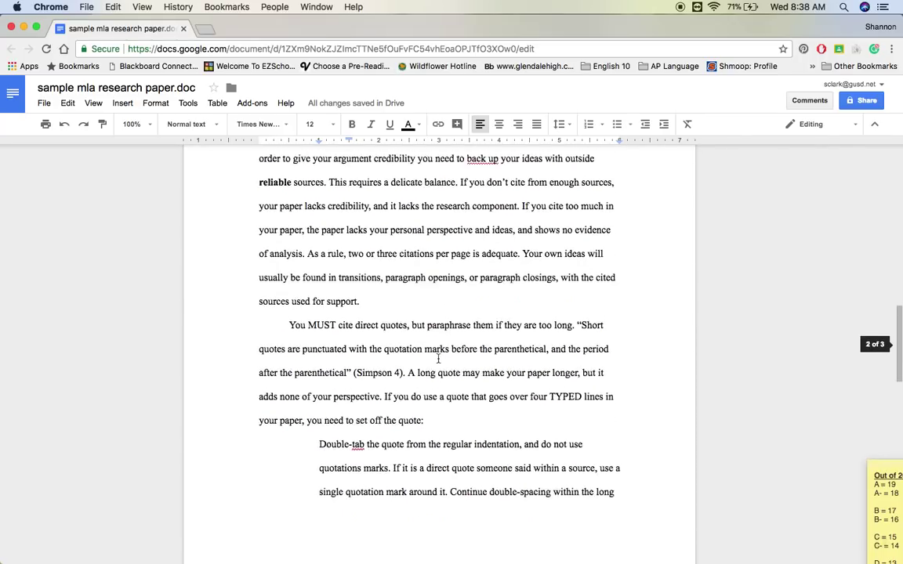
{"action": "scroll", "coordinate": [438, 359], "scroll_direction": "down", "scroll_amount": 5}
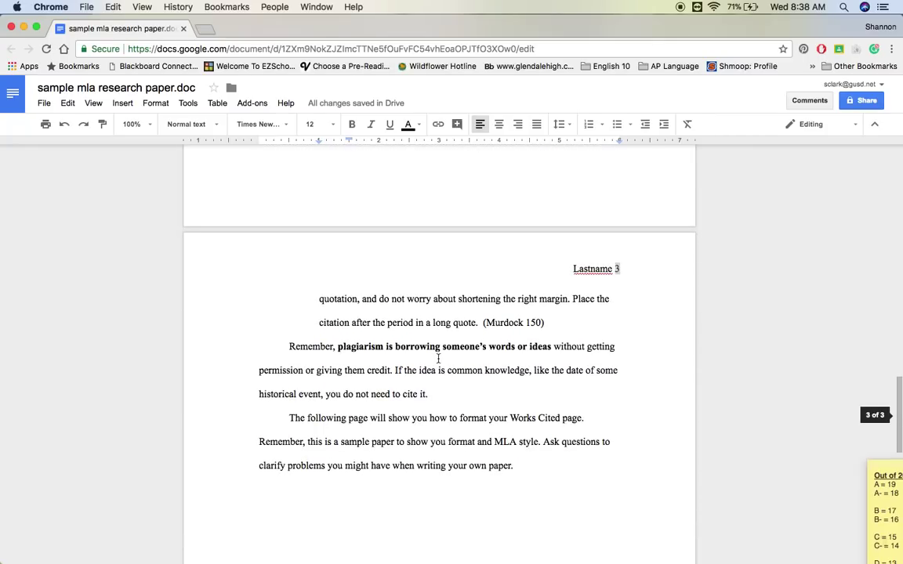
{"action": "scroll", "coordinate": [438, 359], "scroll_direction": "down", "scroll_amount": 4}
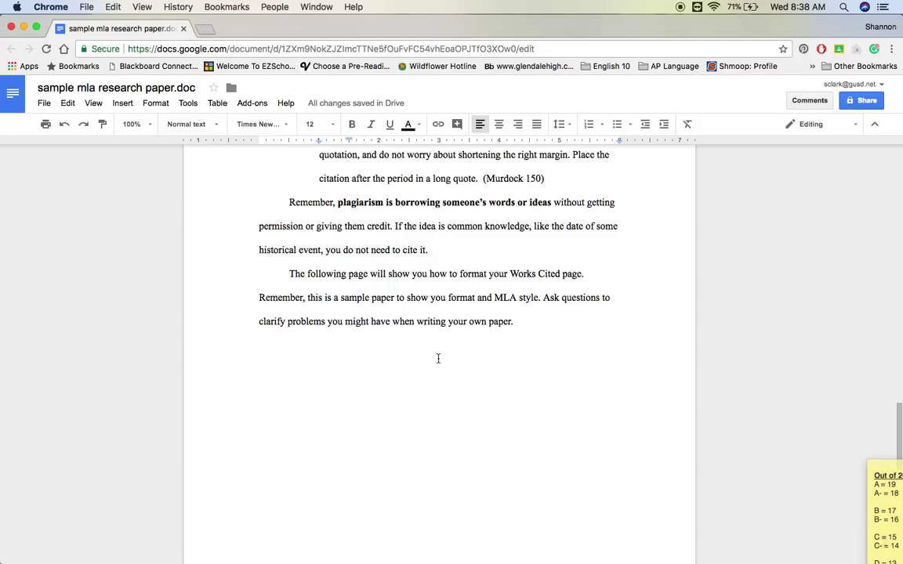
{"action": "left_click", "coordinate": [557, 336]}
{"action": "key", "text": "Return"}
{"action": "key", "text": "Return"}
{"action": "key", "text": "Return"}
{"action": "key", "text": "Return"}
{"action": "key", "text": "Return"}
{"action": "key", "text": "Return"}
{"action": "key", "text": "Return"}
{"action": "key", "text": "Return"}
{"action": "key", "text": "Return"}
{"action": "key", "text": "Return"}
{"action": "key", "text": "Return"}
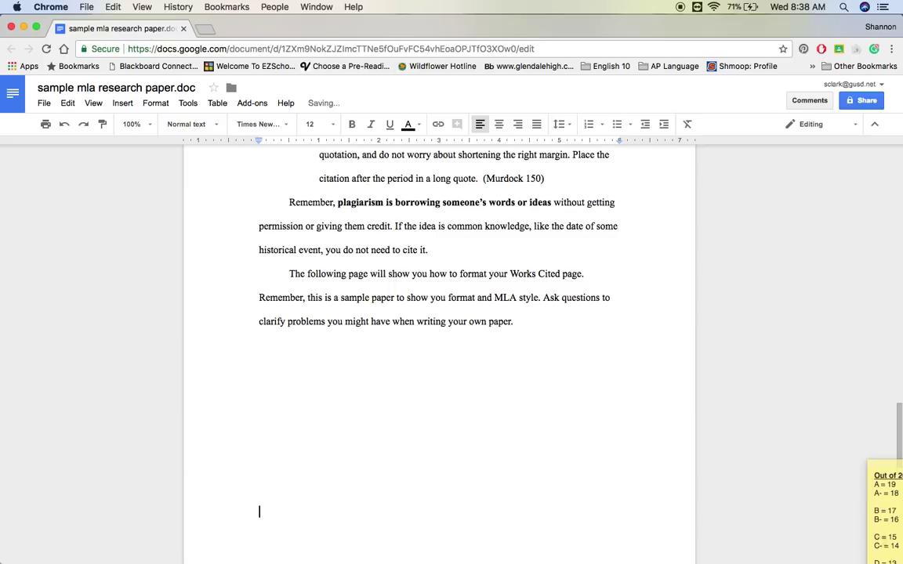
{"action": "key", "text": "Return"}
{"action": "key", "text": "Return"}
{"action": "key", "text": "Return"}
{"action": "key", "text": "Return"}
{"action": "key", "text": "Return"}
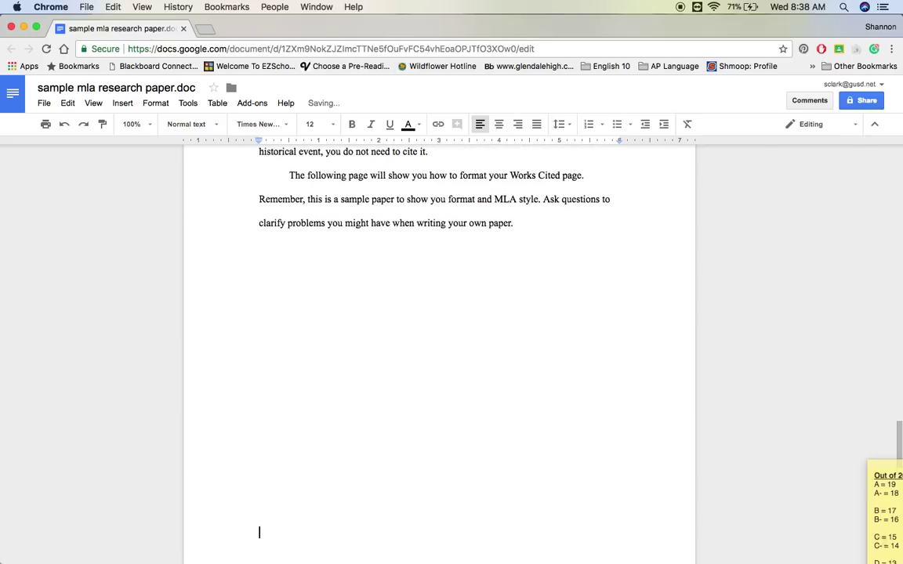
- Delete the blank lines added after the final paragraph, moving the cursor back up page 3
{"action": "key", "text": "BackSpace"}
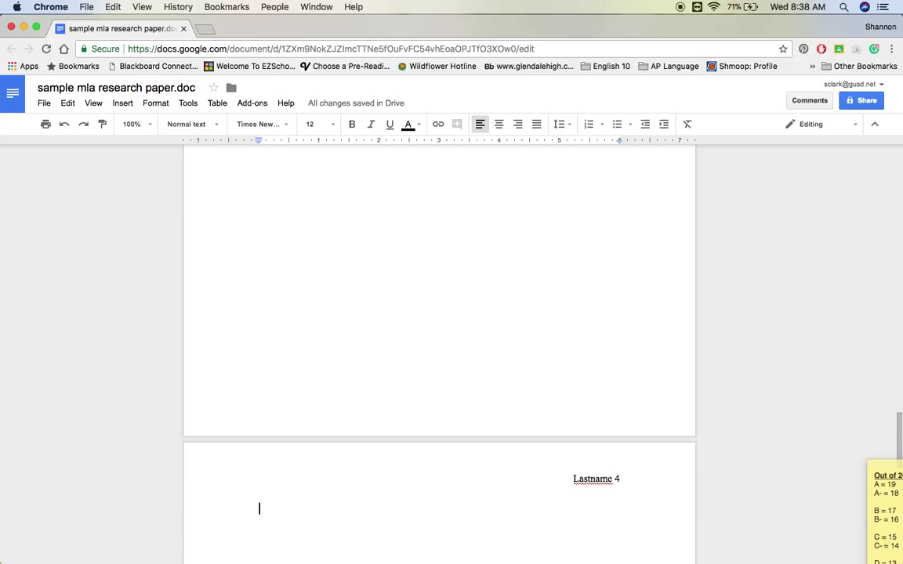
{"action": "key", "text": "BackSpace"}
{"action": "key", "text": "BackSpace"}
{"action": "key", "text": "BackSpace"}
{"action": "key", "text": "BackSpace"}
{"action": "key", "text": "BackSpace"}
{"action": "key", "text": "BackSpace"}
{"action": "key", "text": "BackSpace"}
{"action": "key", "text": "BackSpace"}
{"action": "key", "text": "BackSpace"}
{"action": "key", "text": "BackSpace"}
{"action": "key", "text": "BackSpace"}
{"action": "key", "text": "BackSpace"}
{"action": "key", "text": "BackSpace"}
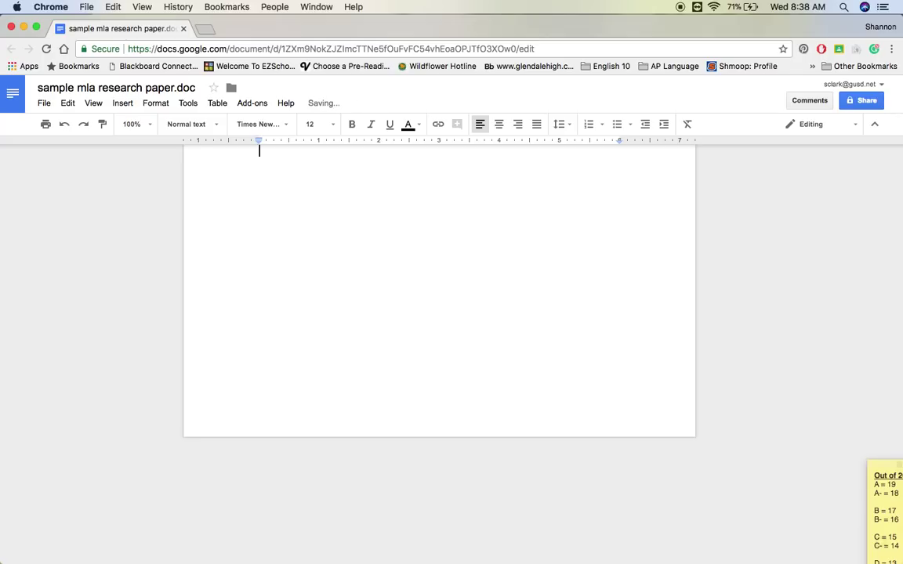
{"action": "key", "text": "BackSpace"}
{"action": "key", "text": "BackSpace"}
{"action": "key", "text": "BackSpace"}
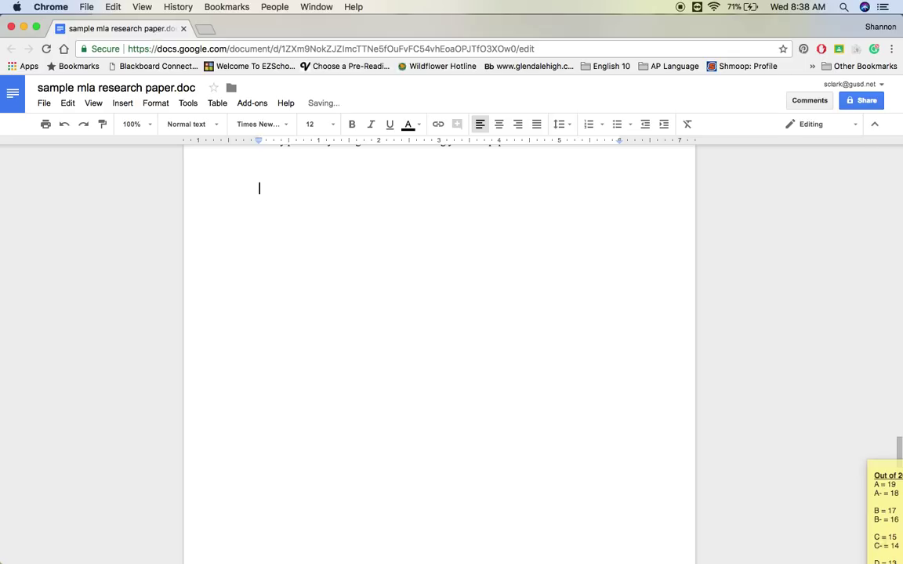
- Remove the remaining blank lines and insert a page break after the final paragraph on page 3
{"action": "key", "text": "BackSpace"}
{"action": "key", "text": "BackSpace"}
{"action": "left_click", "coordinate": [533, 265]}
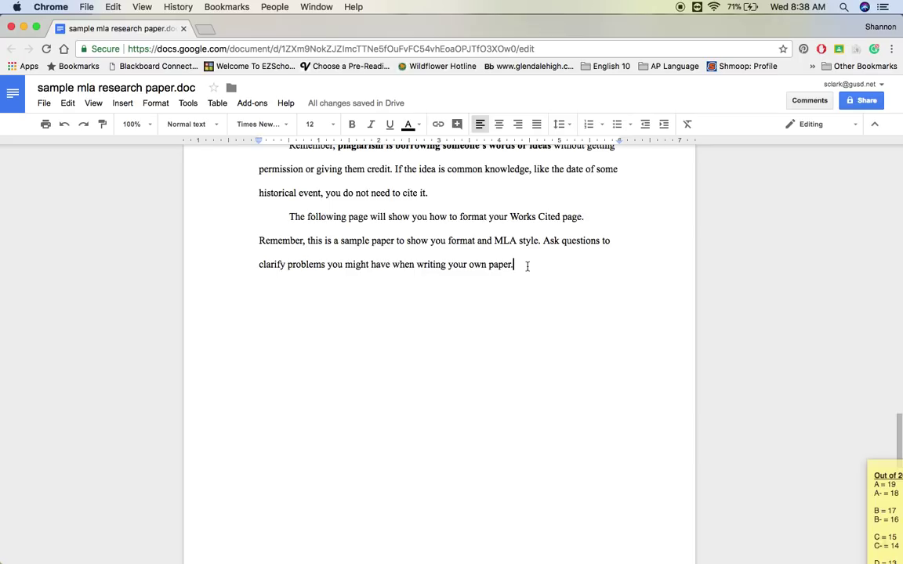
{"action": "key", "text": "Return"}
{"action": "key", "text": "super+Return"}
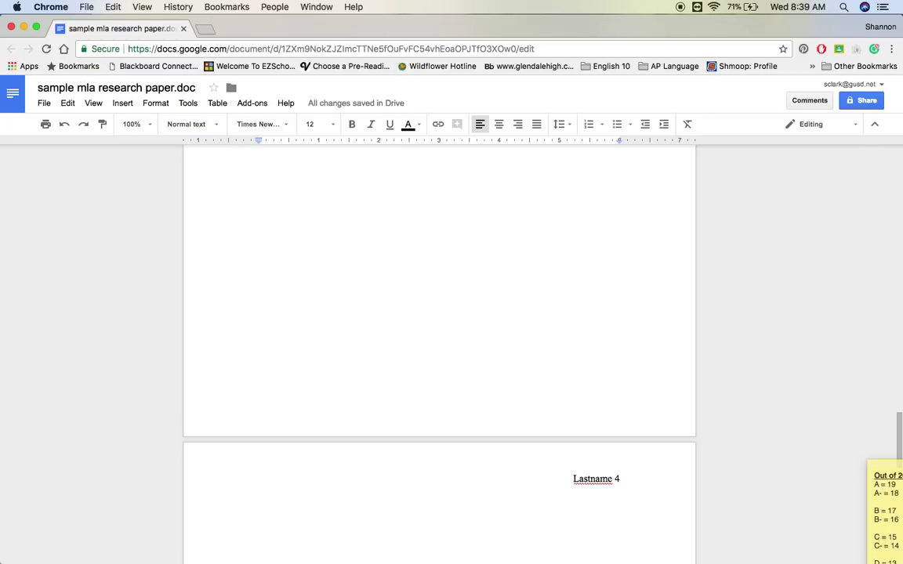
- Add the heading "Works Cited" at the start of page 4 and center it
{"action": "type", "text": "Works Cited"}
{"action": "key", "text": "Return"}
{"action": "left_click", "coordinate": [271, 508]}
{"action": "left_click", "coordinate": [498, 124]}
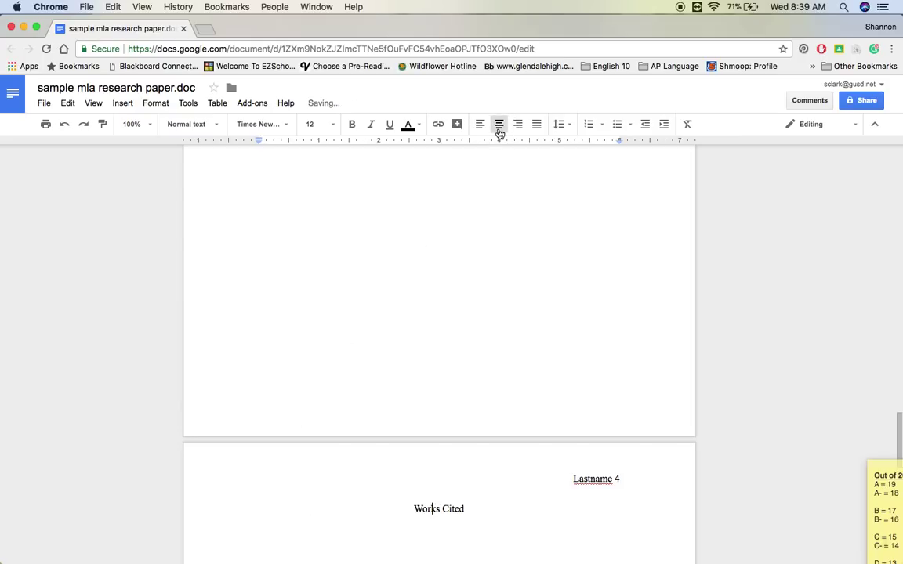
- Add the six source citations below the "Works Cited" heading, starting with "A Study of Researching for Dummies"
{"action": "left_click", "coordinate": [439, 541]}
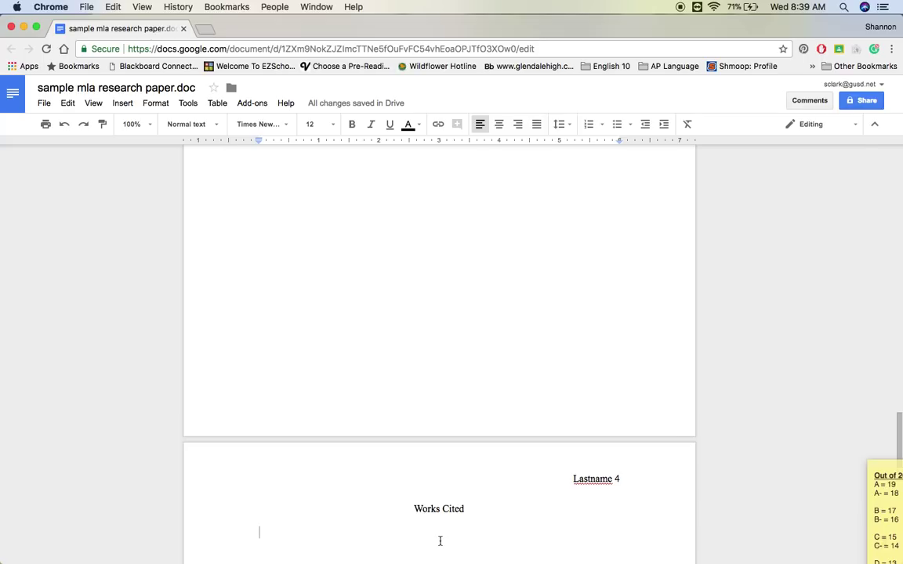
{"action": "type", "text": "Heliman, Gail. A Study of Researching for Dummies. New York: Holt. 1990. Jones, James. \"Sample Pages of a Research Paper in MLA Style.\" Sample Pages of a Research Paper in MLA Style. N.p., n.d. Web. 08 Mar. 2013. Merrill, Christopher. \"A Look at Conflict in Research Papers.\" Barron’s Notes. Mark Neuzil, Ed. New York: Harper and Row, 1972: 104-110. \"Letting Your Research Shine.\" More Budget Cuts Planned after Teachers Force Kids to Write More. N.p., n.d. Web. 06 Mar. 2013. Murdock, Kyle. \"How to write a research paper.\" The New York Times. The New York Times, 08 Mar. 2013. Web. 08 Mar. 2013. Simpson, Steven E. \"What Motivates Students?\" Princeton Review 1 May 1997: 16-23."}
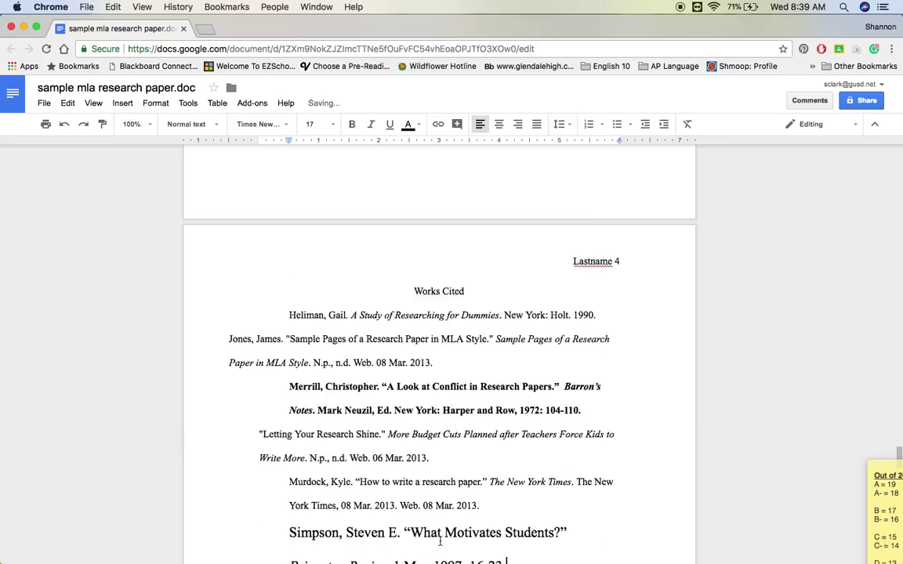
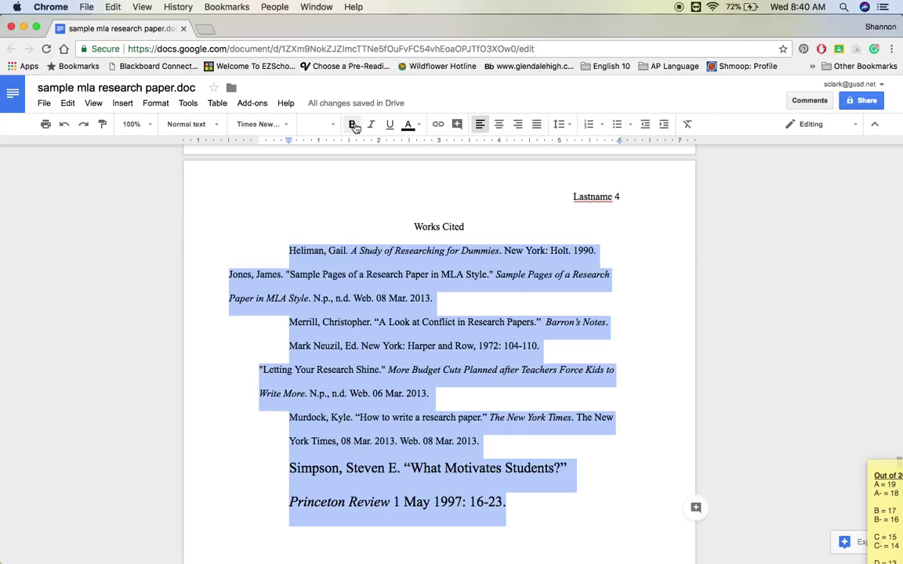
- Give all Works Cited entries a hanging indent, with the left indent at 0.5 inch and the first line at the margin
{"action": "scroll", "coordinate": [314, 188], "scroll_direction": "up", "scroll_amount": 10}
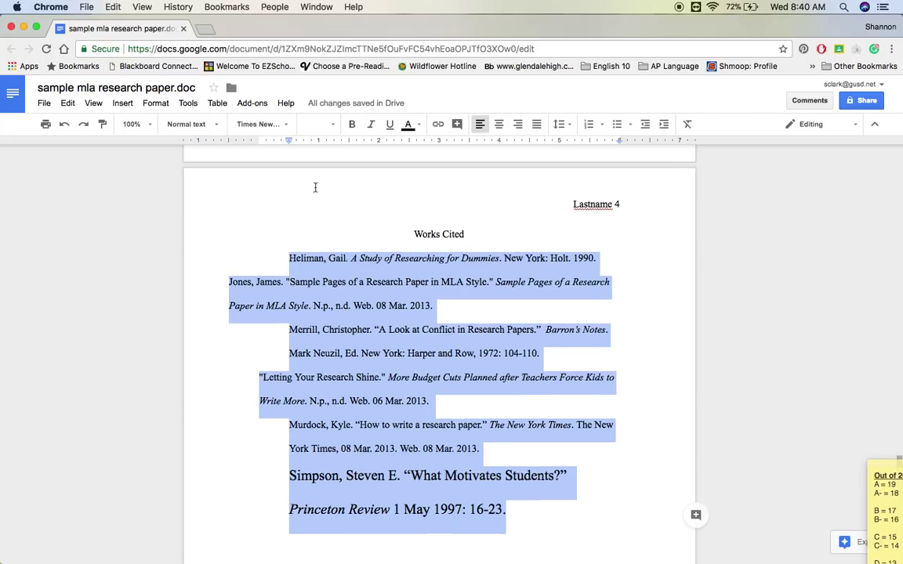
{"action": "scroll", "coordinate": [314, 188], "scroll_direction": "up", "scroll_amount": 7}
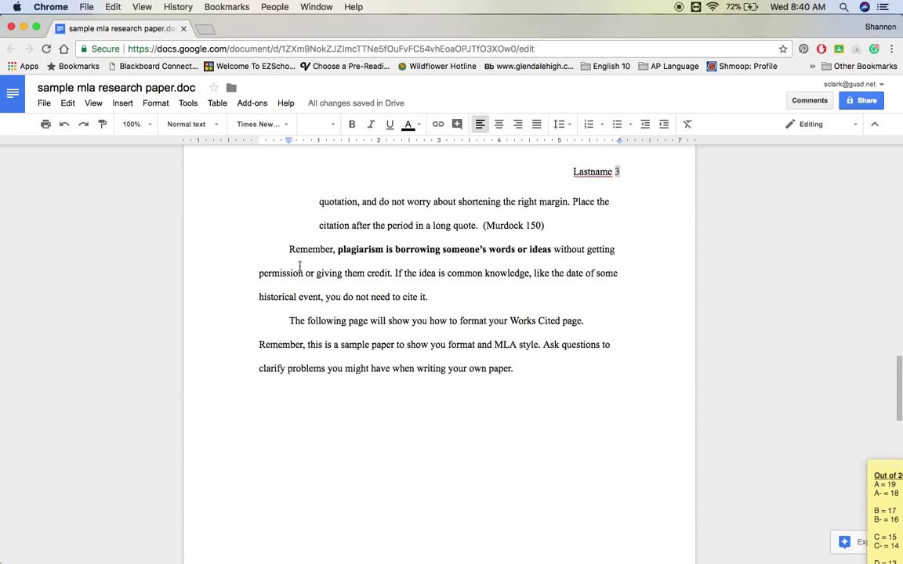
{"action": "scroll", "coordinate": [292, 244], "scroll_direction": "up", "scroll_amount": 4}
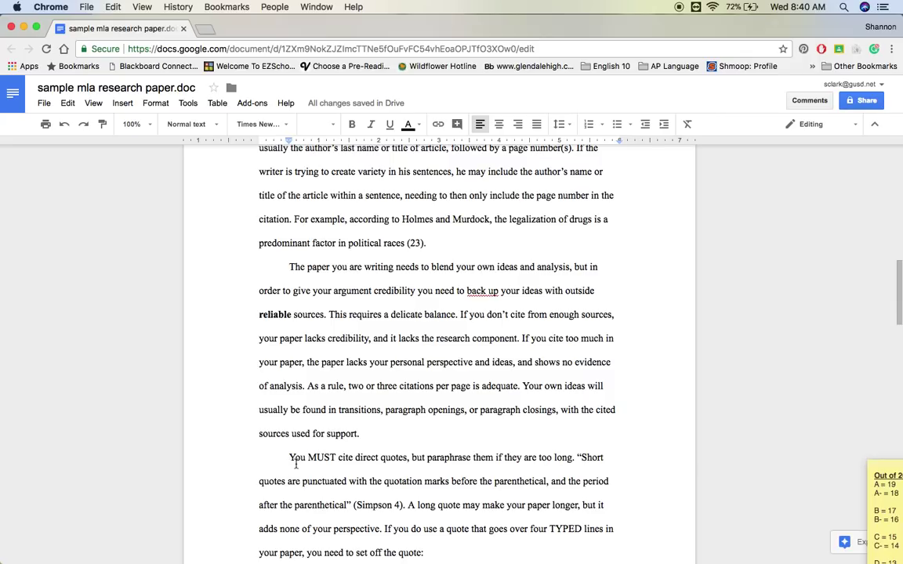
{"action": "scroll", "coordinate": [296, 464], "scroll_direction": "down", "scroll_amount": 1}
{"action": "scroll", "coordinate": [296, 464], "scroll_direction": "down", "scroll_amount": 15}
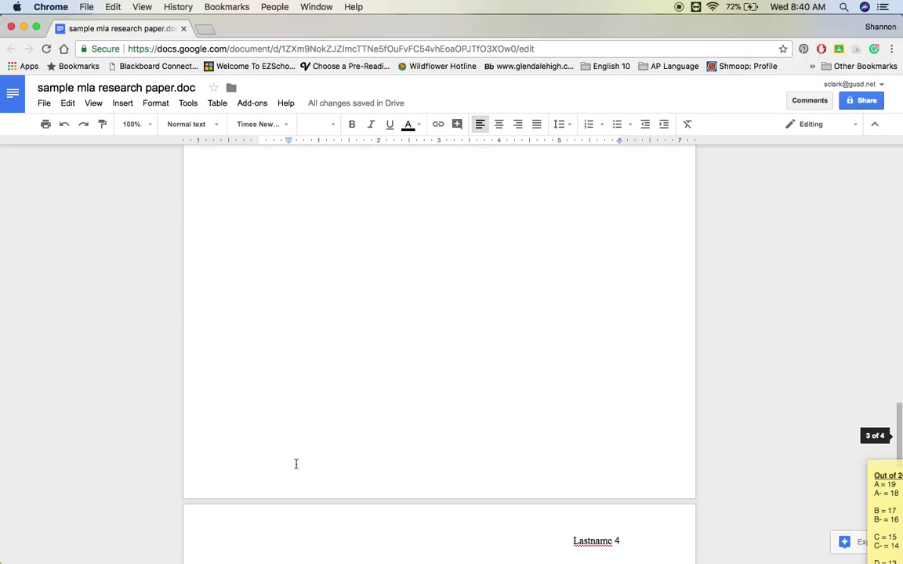
{"action": "left_click", "coordinate": [296, 464], "text": "shift"}
{"action": "scroll", "coordinate": [296, 464], "scroll_direction": "down", "scroll_amount": 1}
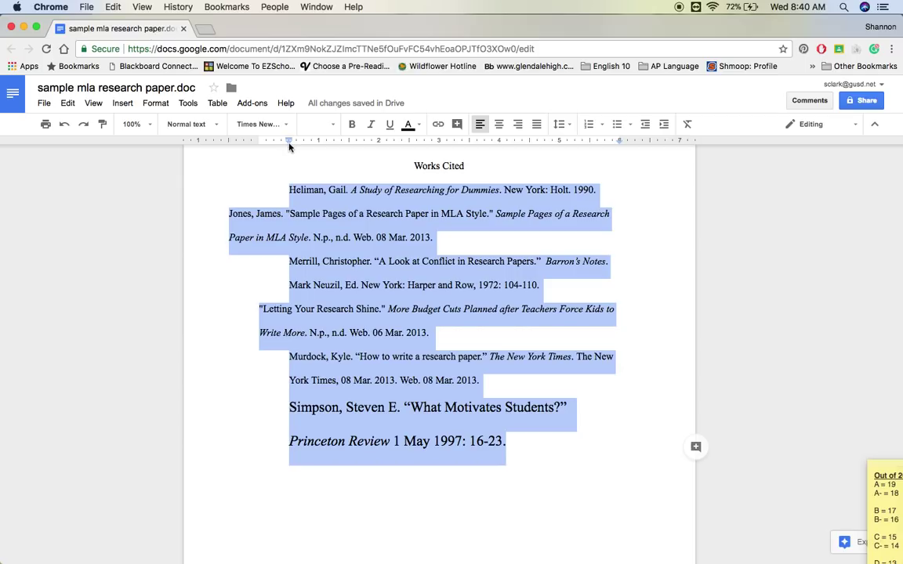
{"action": "mouse_move", "coordinate": [288, 146]}
{"action": "left_mouse_down"}
{"action": "mouse_move", "coordinate": [301, 147]}
{"action": "mouse_move", "coordinate": [262, 145]}
{"action": "mouse_move", "coordinate": [288, 148]}
{"action": "left_mouse_up"}
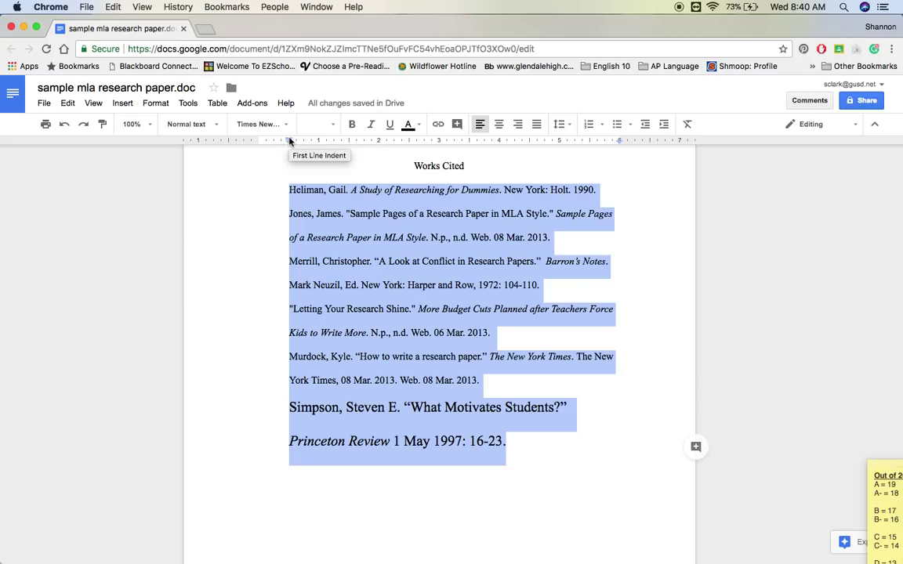
{"action": "left_click_drag", "start_coordinate": [289, 141], "coordinate": [259, 141]}
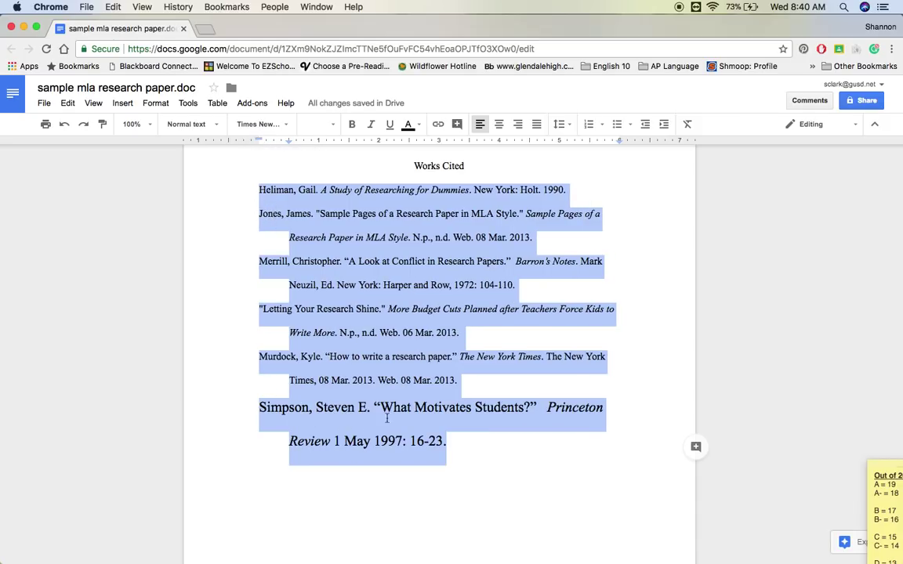
- Set the font size of all Works Cited entries to 12 and deselect them
{"action": "left_click", "coordinate": [333, 125]}
{"action": "left_click", "coordinate": [318, 213]}
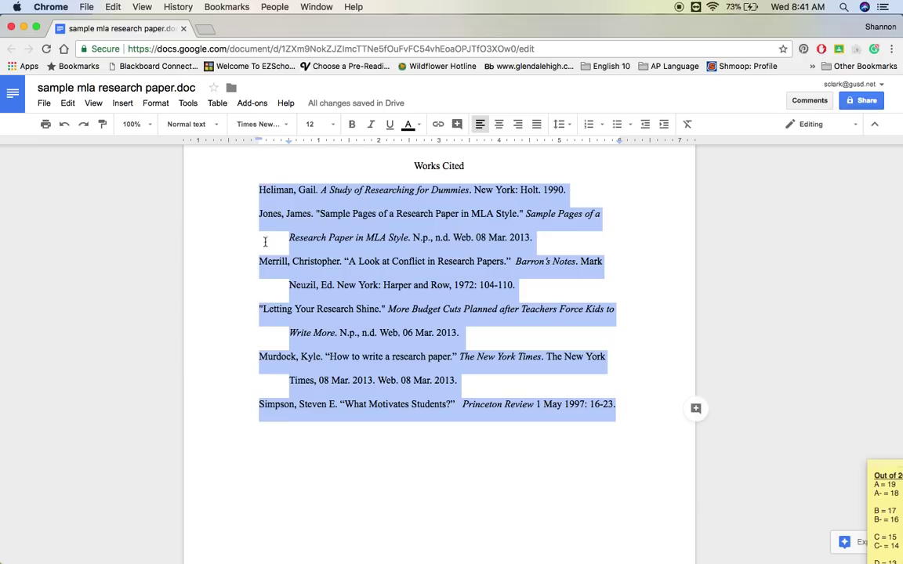
{"action": "left_click", "coordinate": [276, 419]}
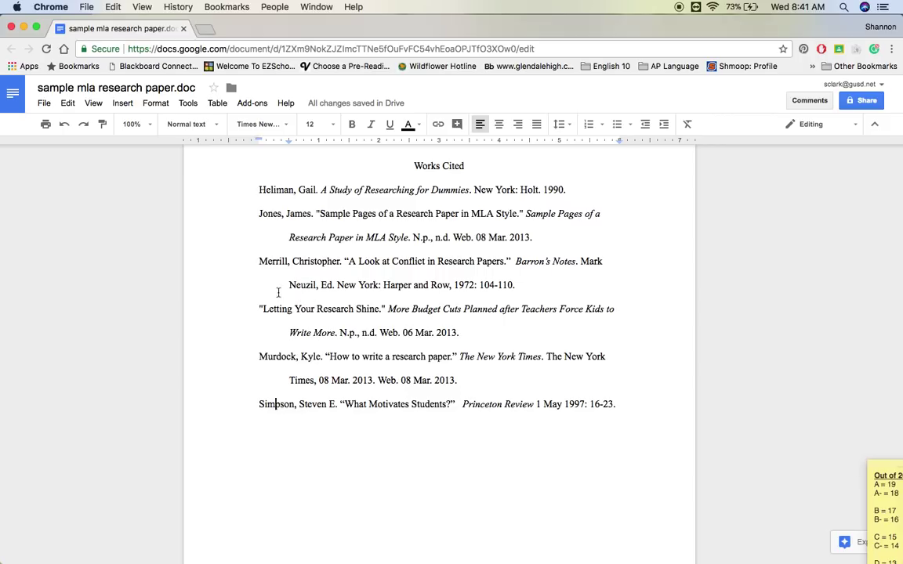
- Move the "Letting Your Research Shine." entry above the "A Look at Conflict in Research Papers" entry to keep the list alphabetical
{"action": "triple_click", "coordinate": [325, 311]}
{"action": "double_click", "coordinate": [325, 311]}
{"action": "left_click", "coordinate": [322, 311]}
{"action": "double_click", "coordinate": [325, 312]}
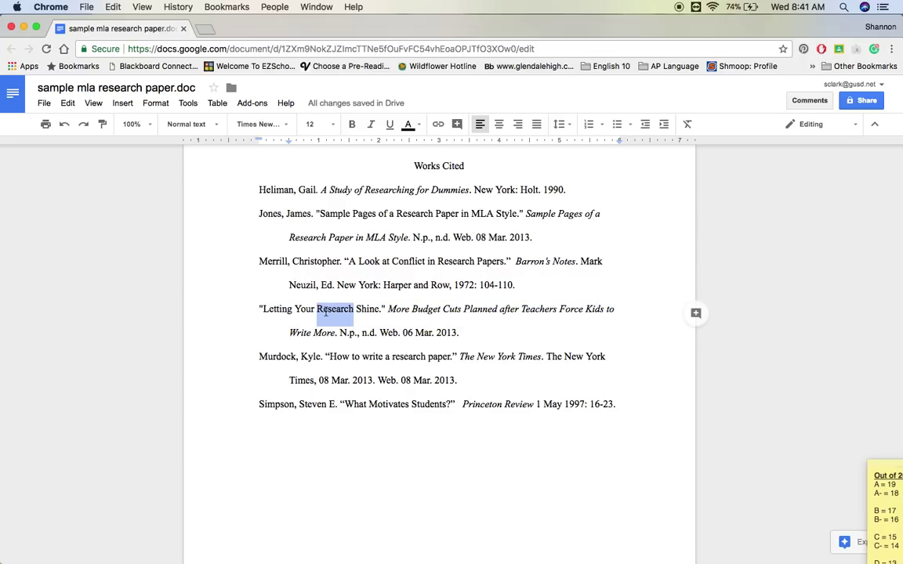
{"action": "triple_click", "coordinate": [325, 312]}
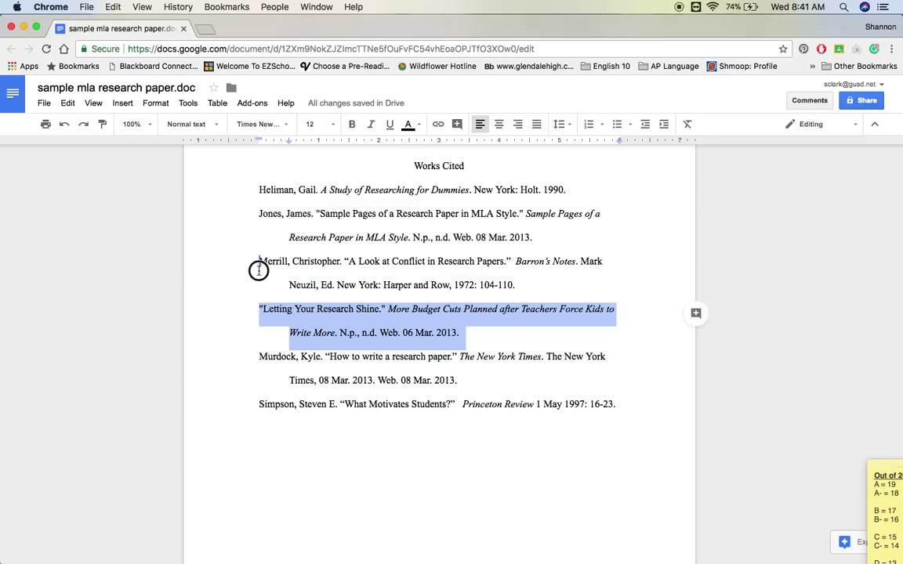
{"action": "left_click_drag", "start_coordinate": [259, 270], "coordinate": [259, 265]}
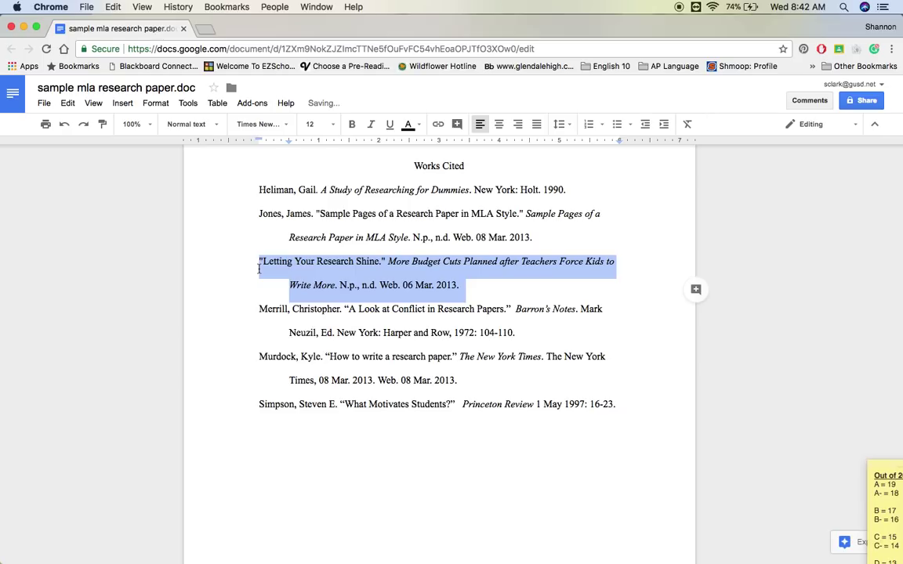
{"action": "left_click", "coordinate": [307, 312]}
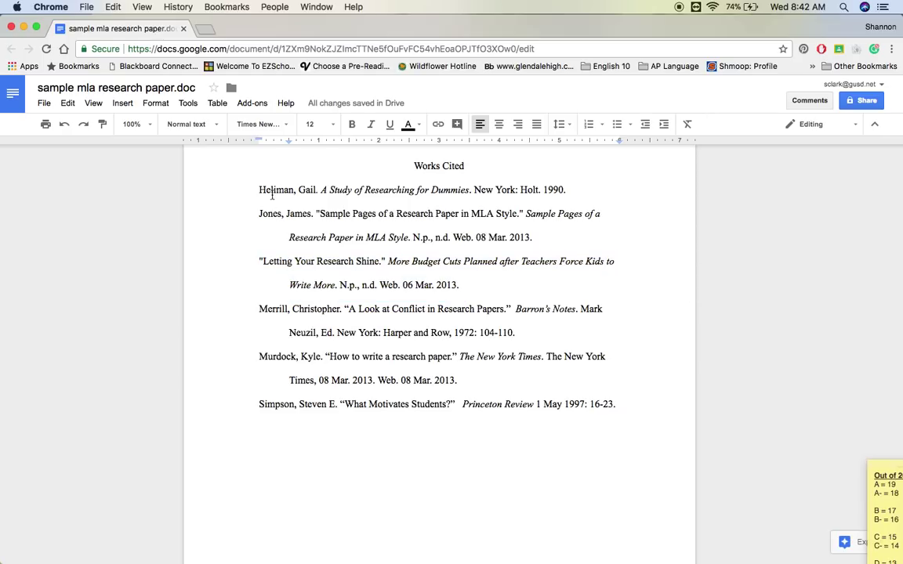